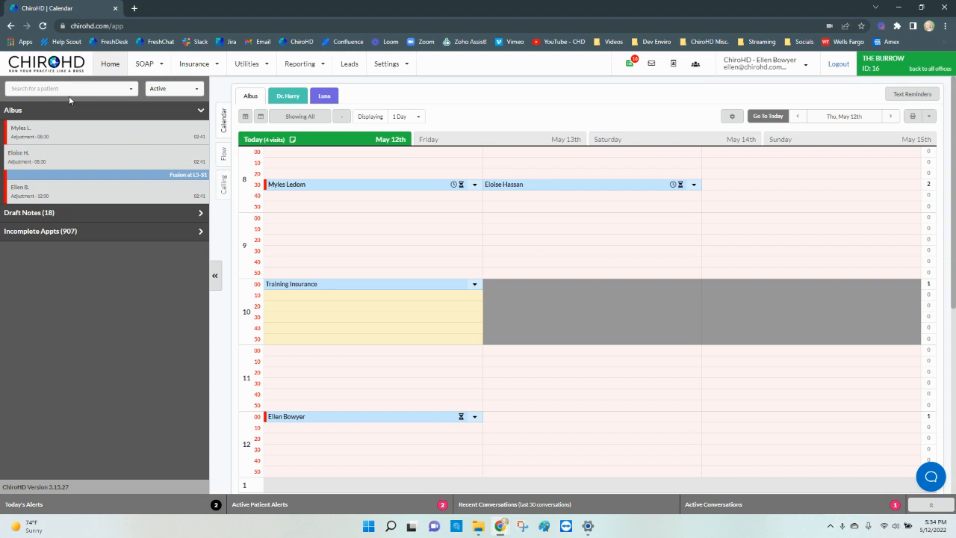
- Open the 10:00 patient's full record to list the Insurance 2022 and Cash cases
left_click(437, 288)
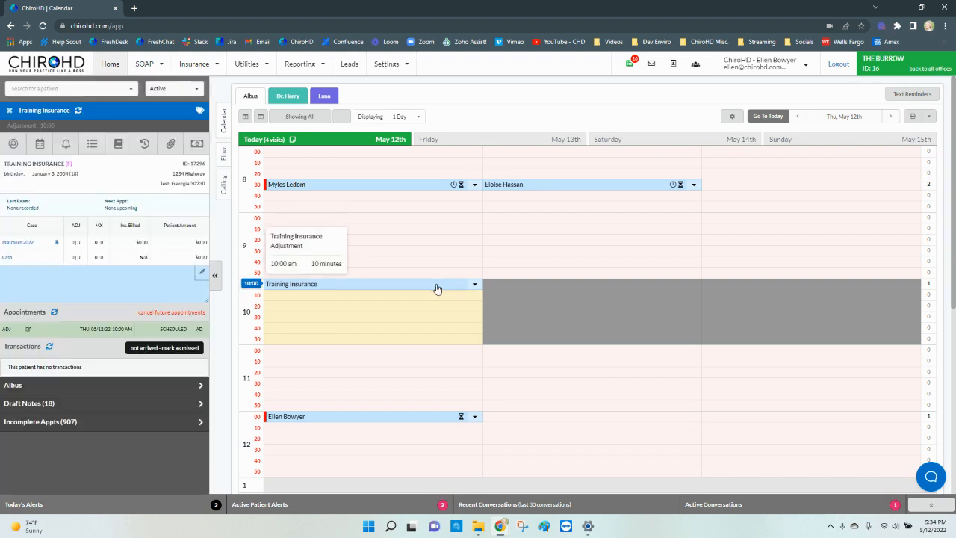
left_click(120, 145)
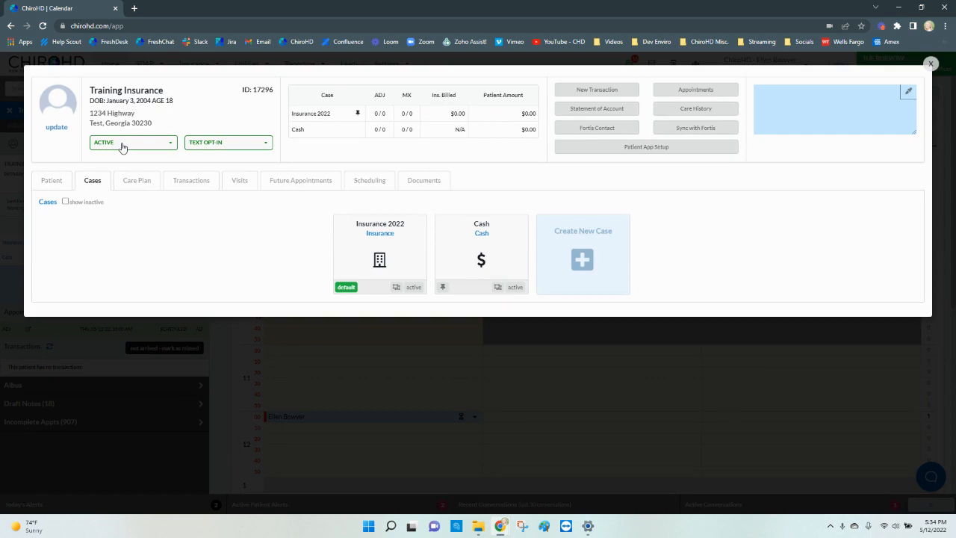
- Create a new case of type Medicare and save it
left_click(559, 271)
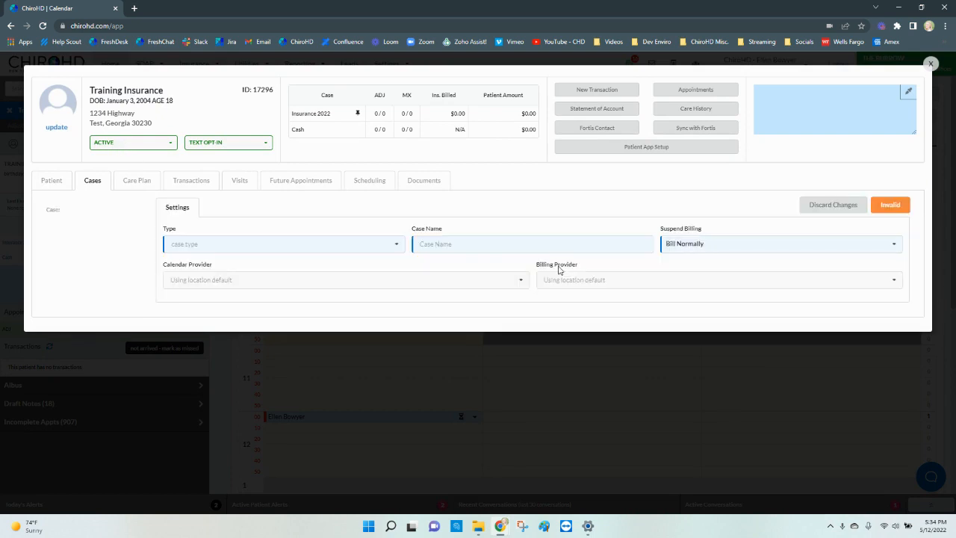
left_click(326, 244)
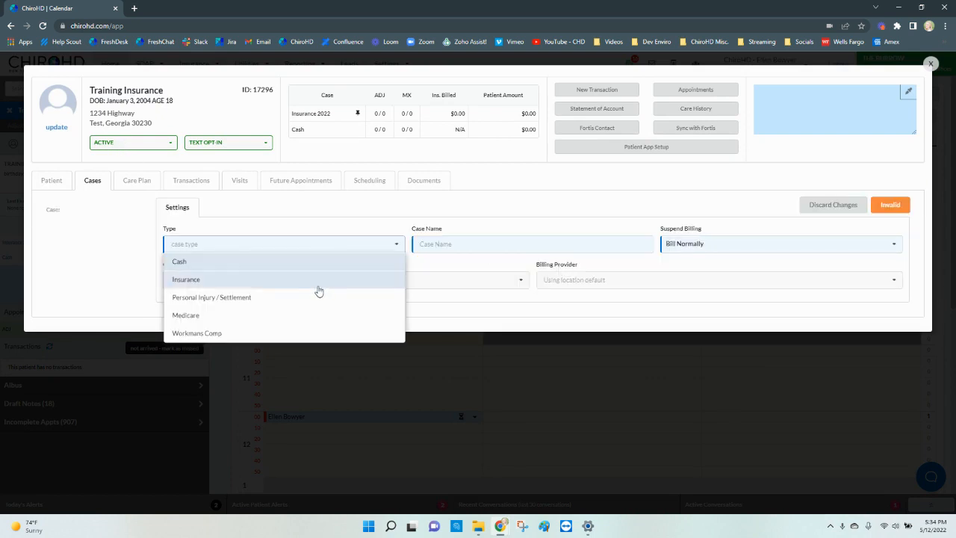
left_click(313, 320)
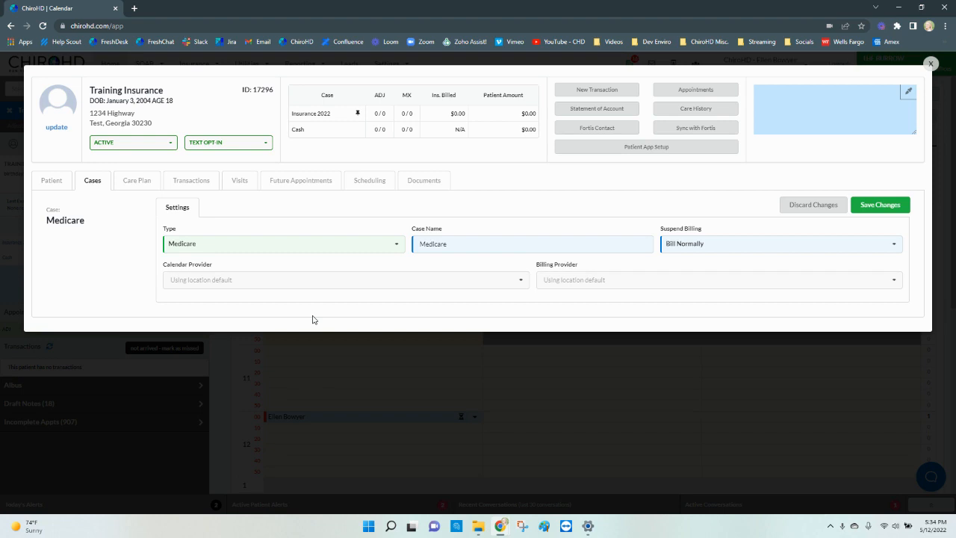
left_click(303, 257)
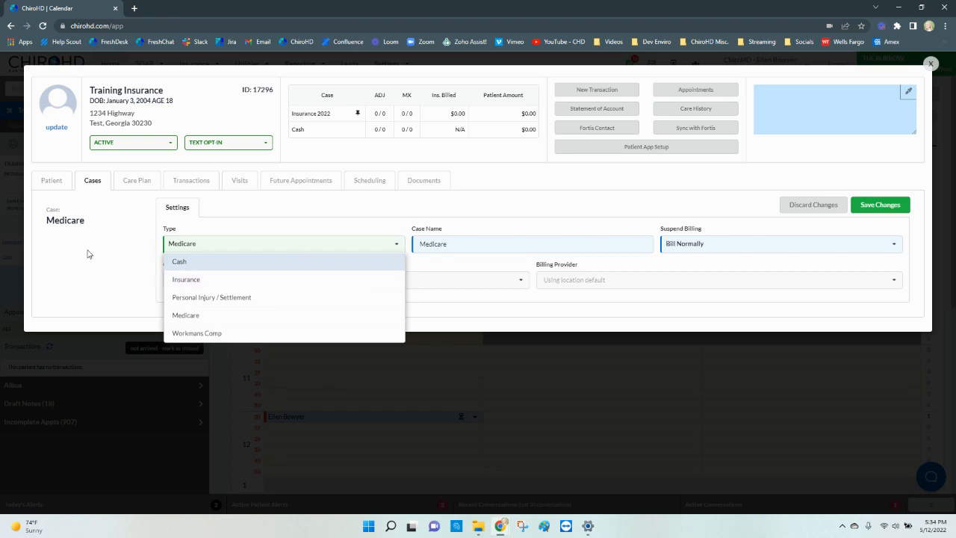
left_click(232, 315)
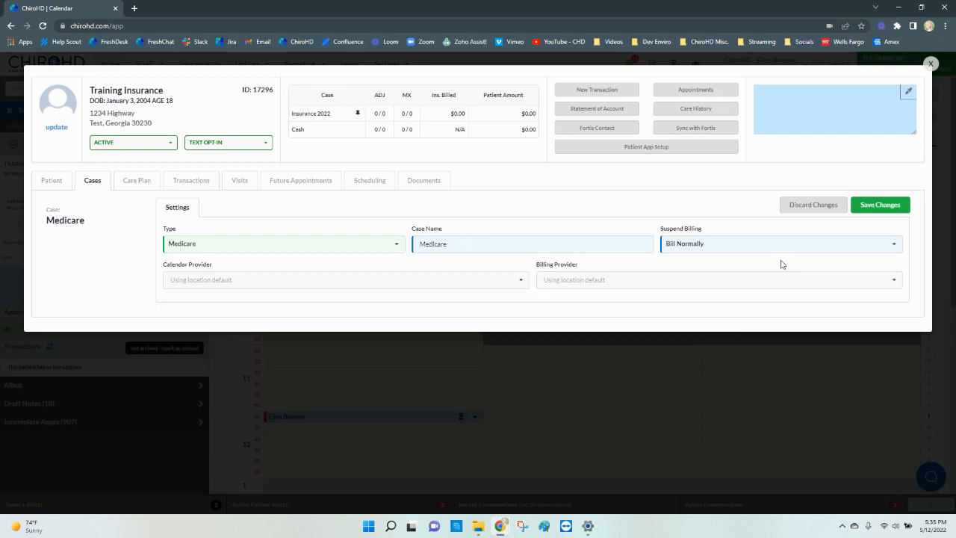
left_click(903, 205)
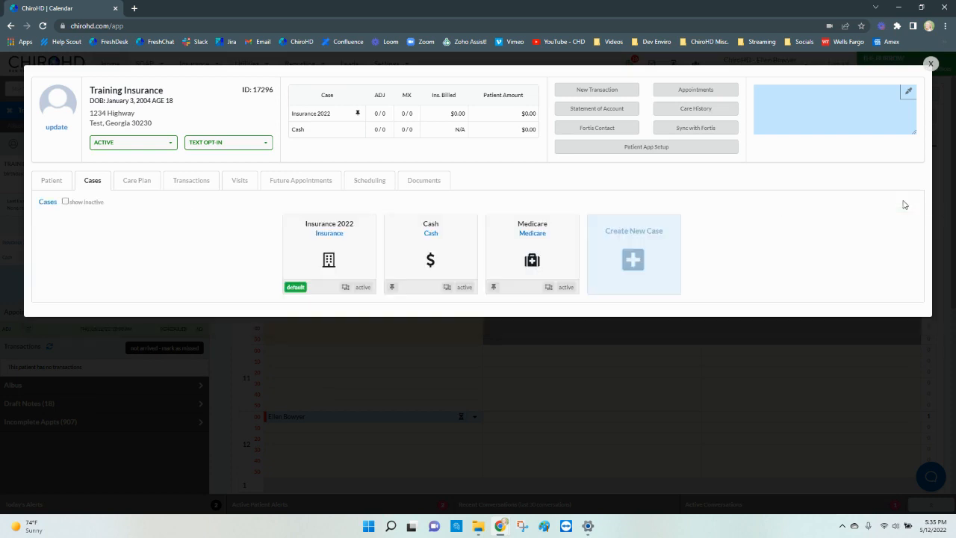
- Pin the Medicare case as the default and open its Treatment / DX details
left_click(493, 291)
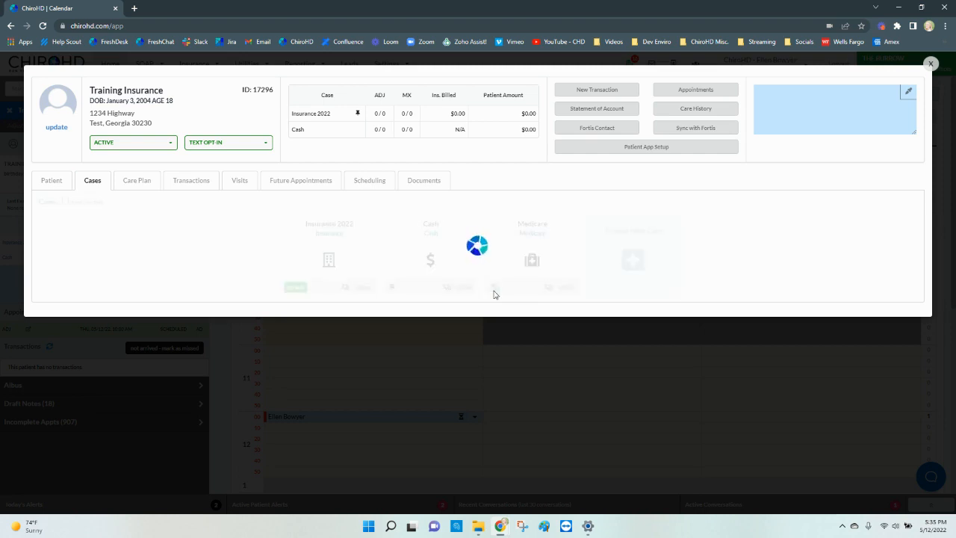
left_click(323, 233)
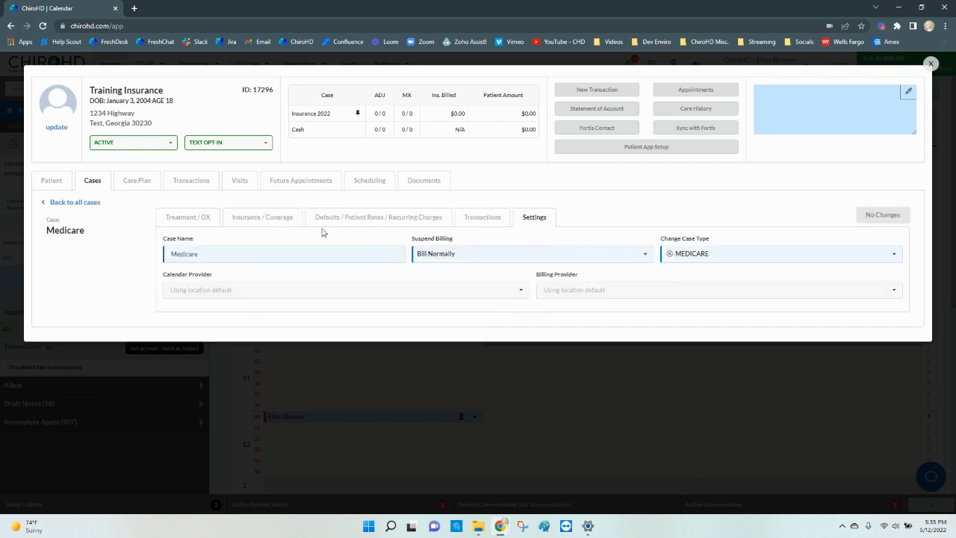
triple_click(197, 217)
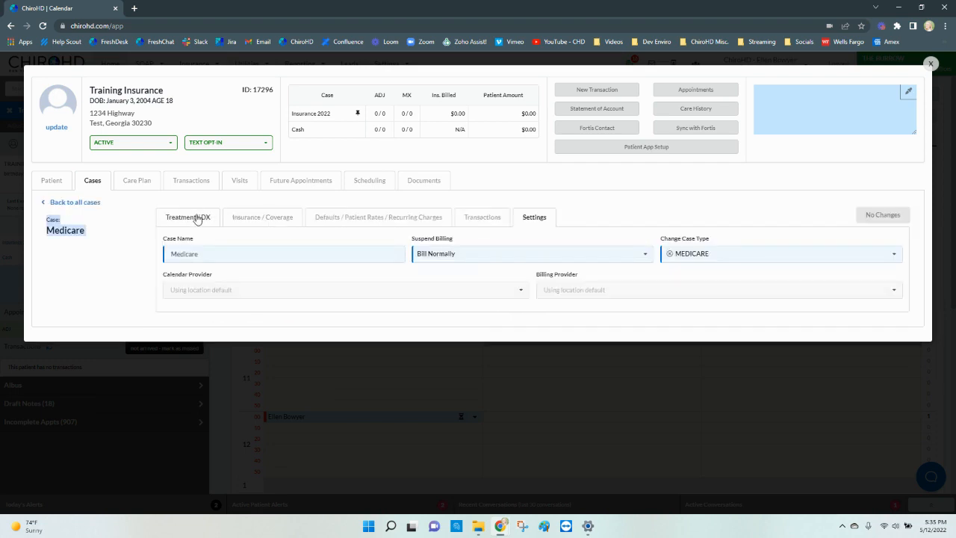
left_click(207, 294)
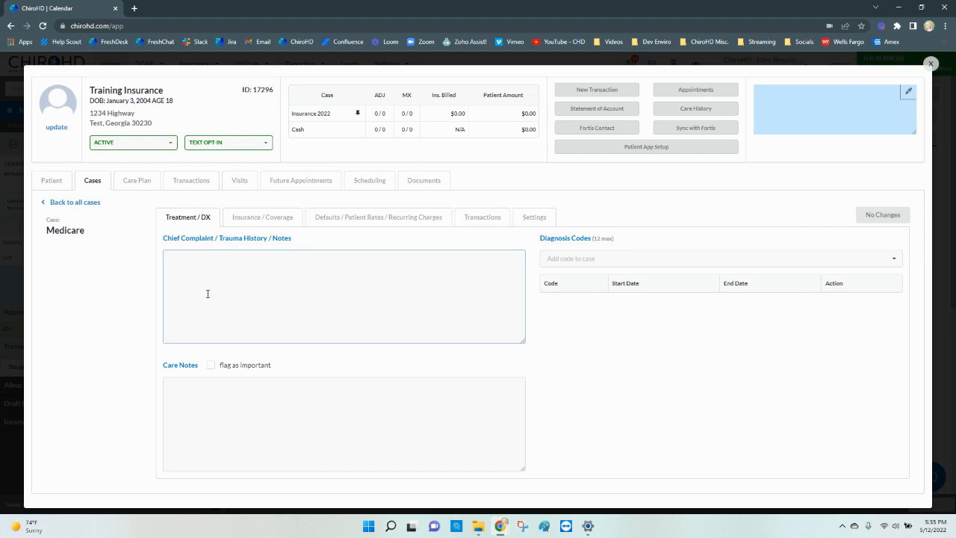
- Add diagnosis codes M26.603 and M25.861 starting May 4, 2022, and save
left_click(639, 258)
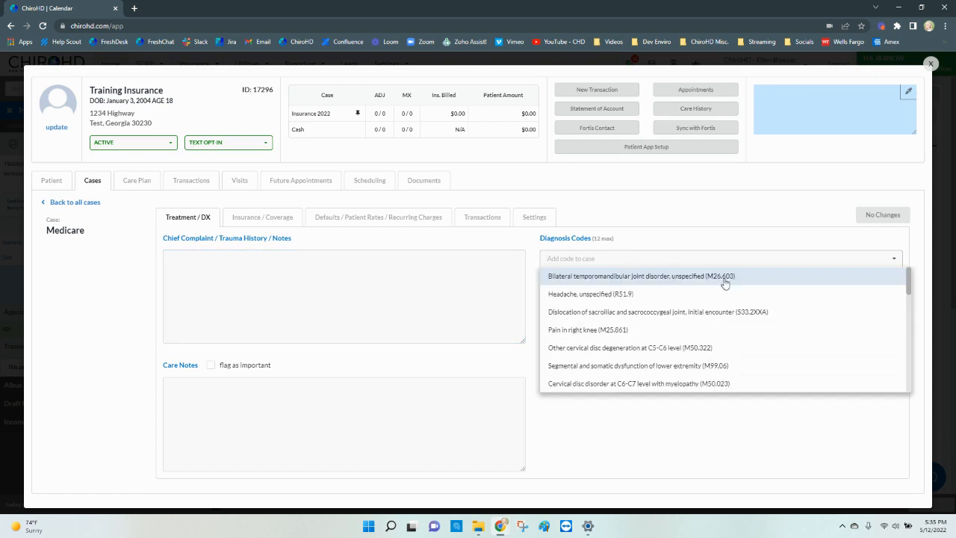
left_click(679, 277)
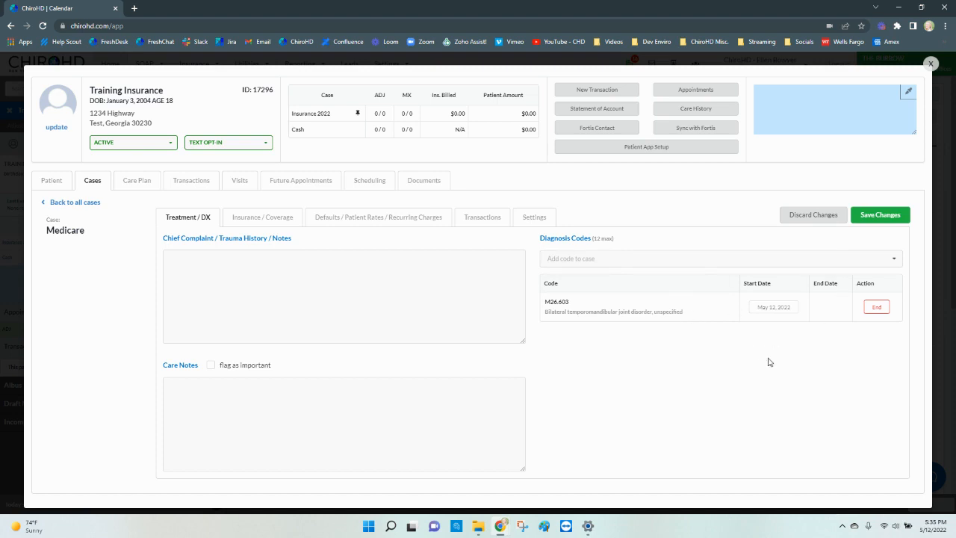
left_click(772, 314)
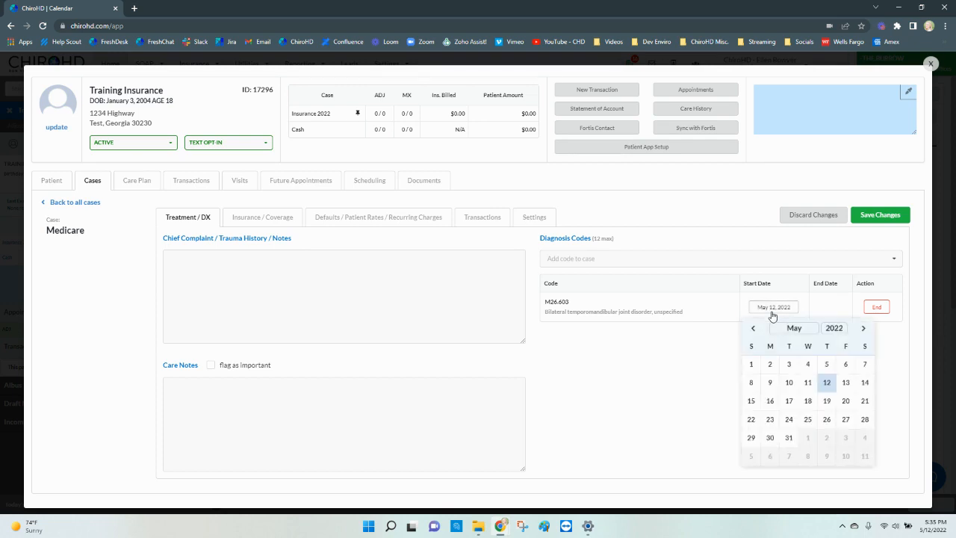
left_click(807, 364)
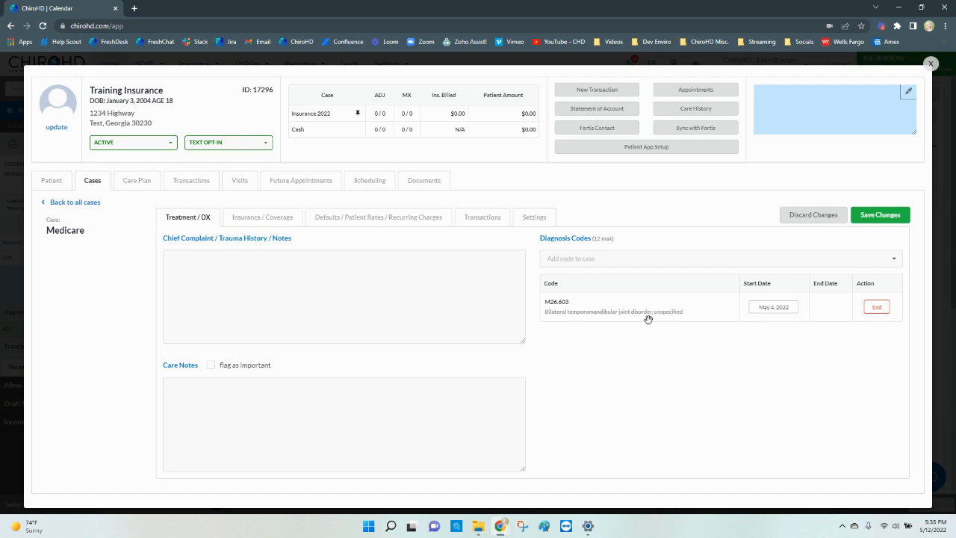
left_click(640, 259)
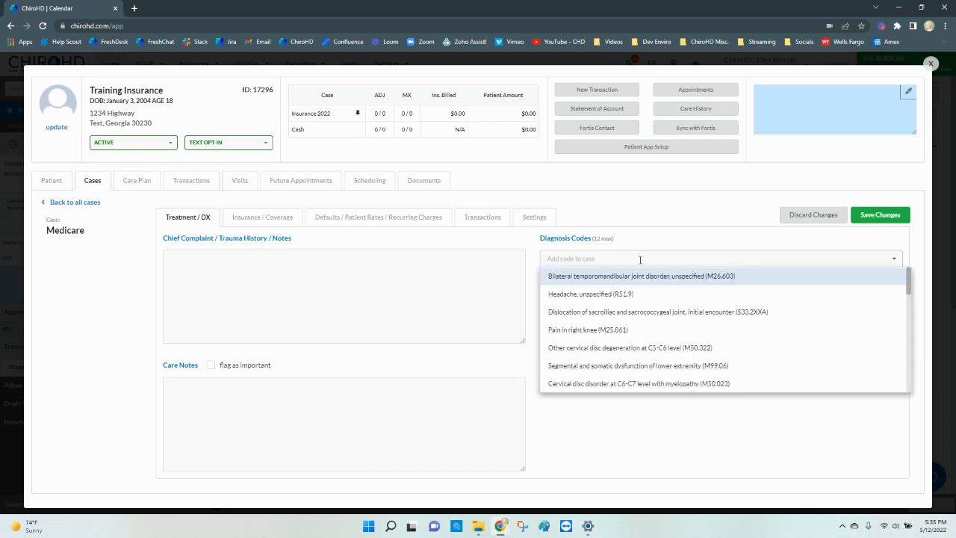
left_click(585, 332)
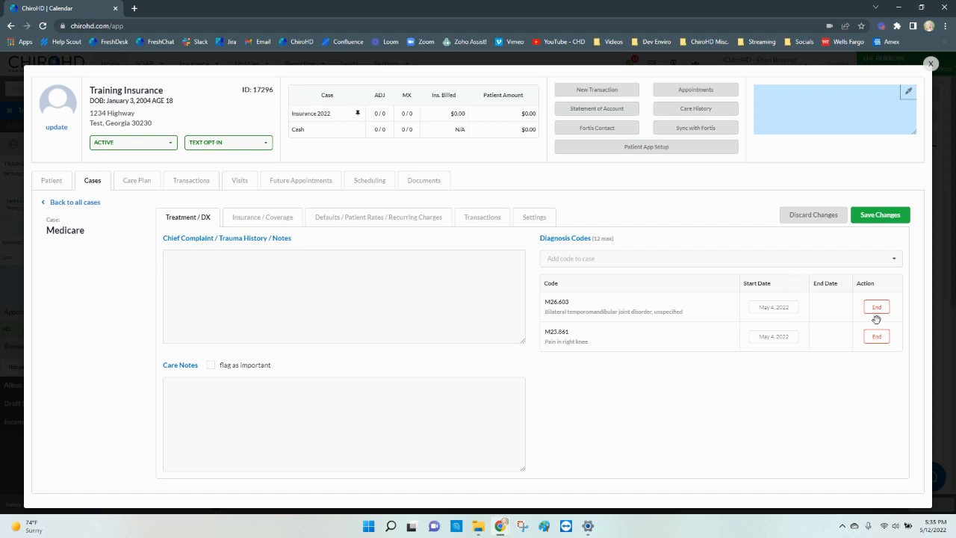
left_click(896, 217)
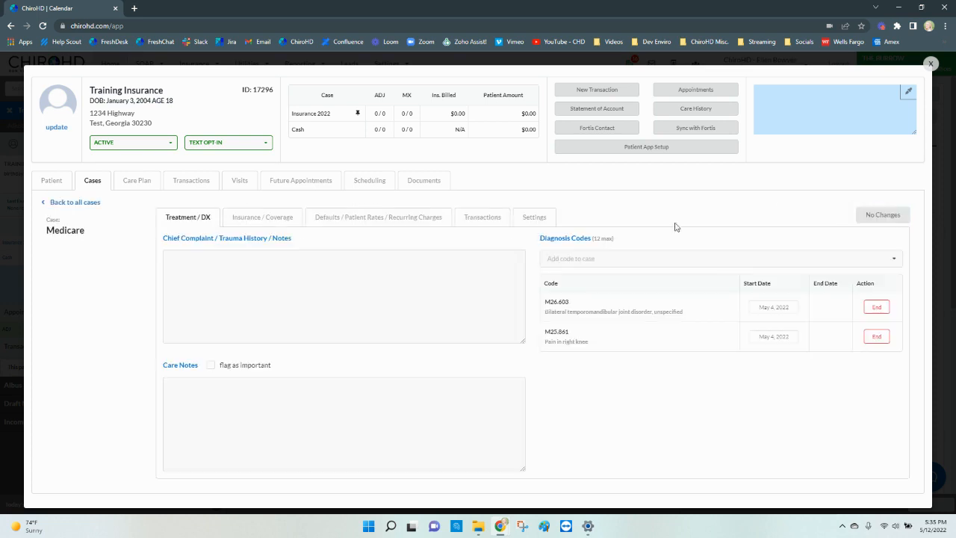
- Start a new insurance coverage with Medicare as the insurance company
left_click(280, 216)
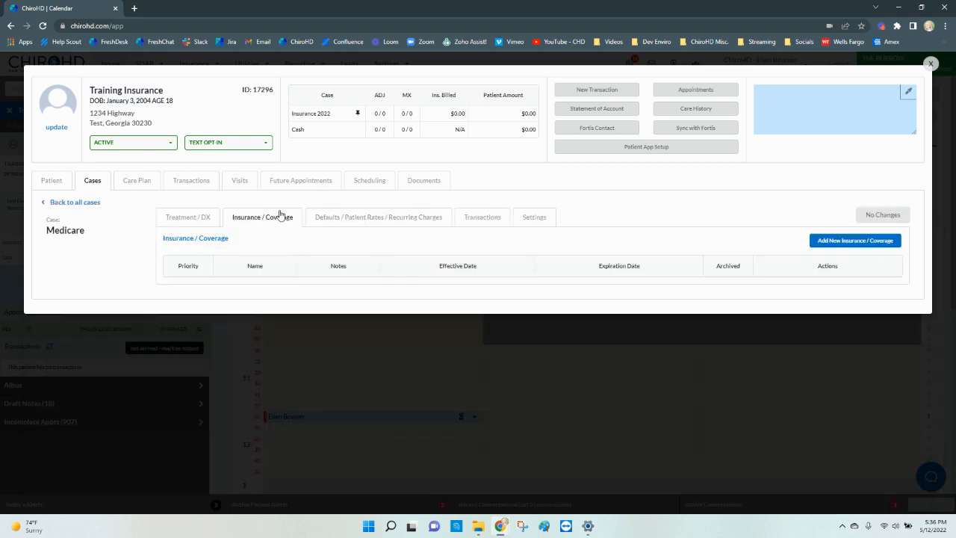
left_click(874, 241)
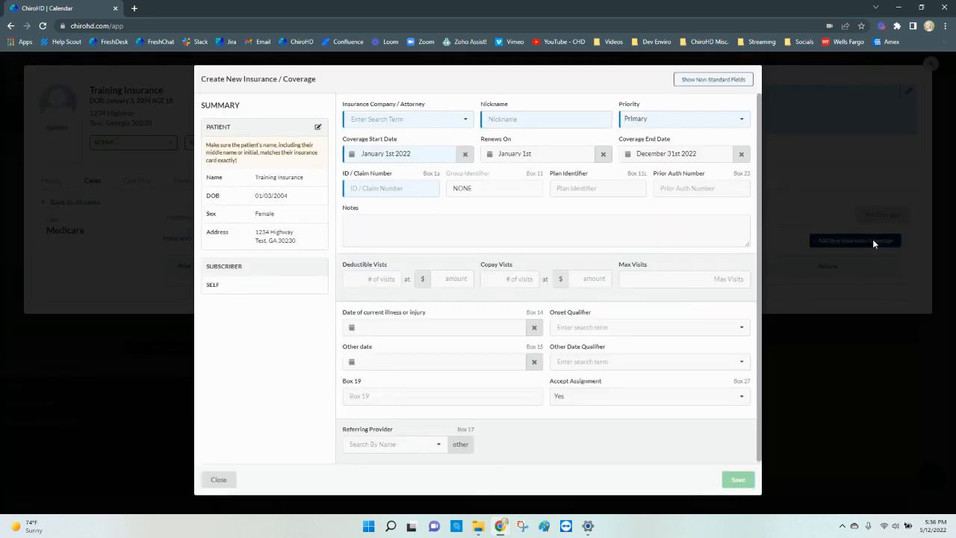
left_click(391, 121)
type("palm")
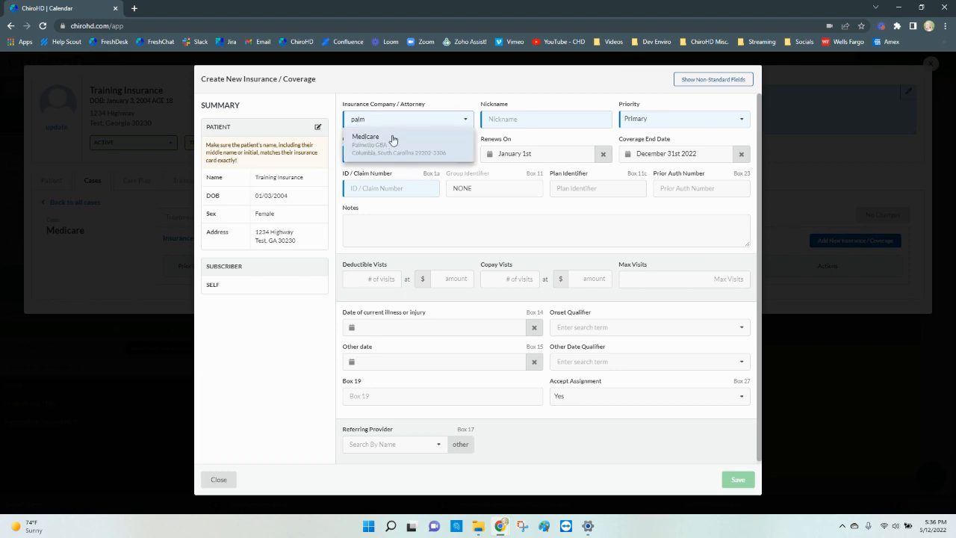
left_click(393, 141)
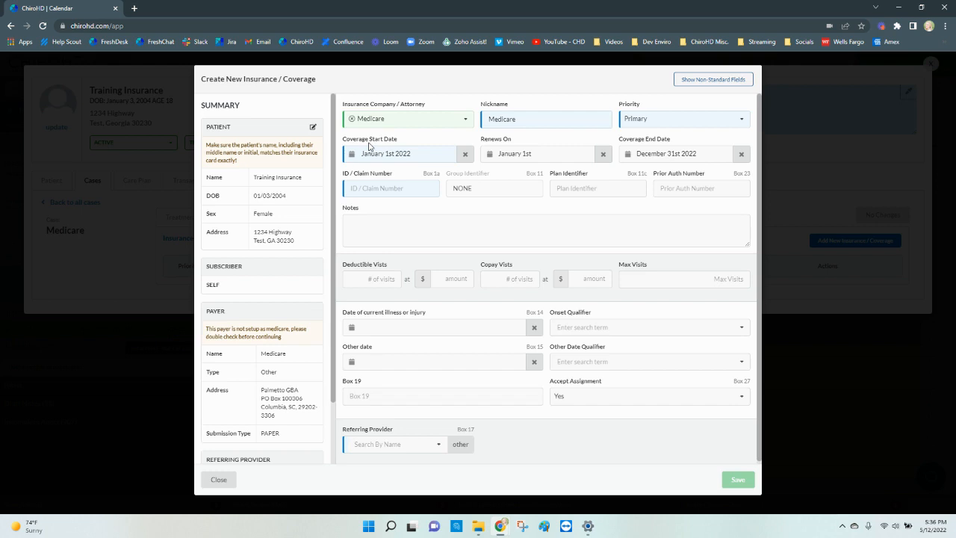
- Enter the member's ID / claim number and select the NONE group identifier
left_click(375, 188)
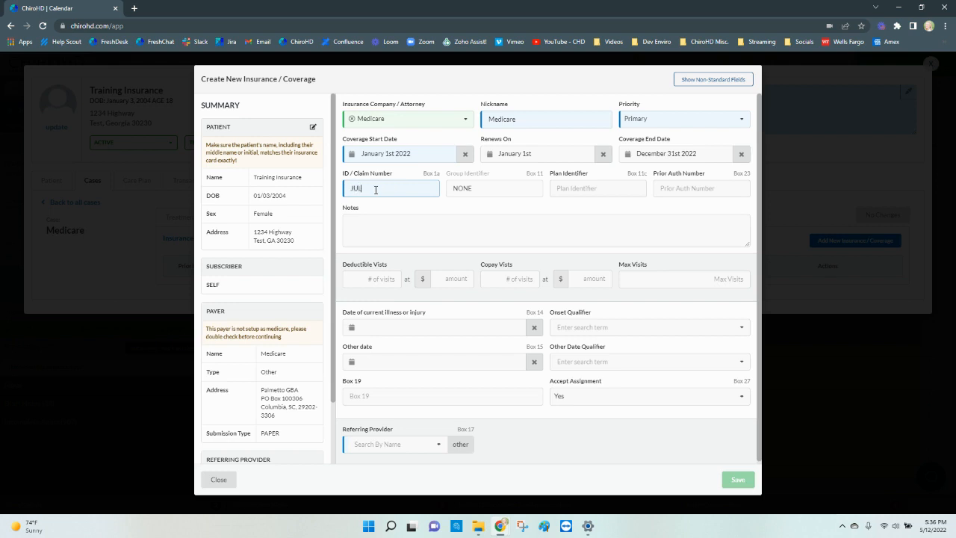
left_click(523, 185)
double_click(499, 187)
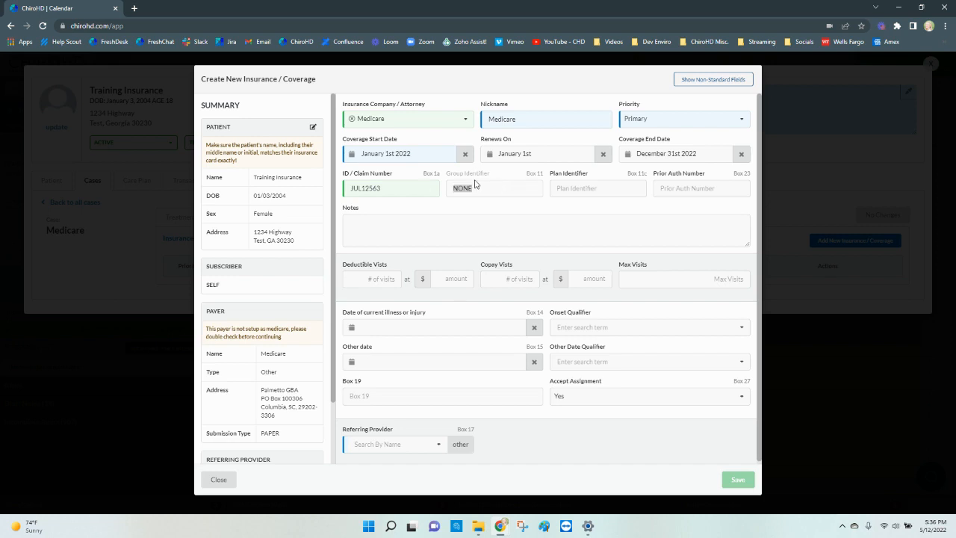
left_click(486, 188)
- Set the onset qualifier to 431 and the date of current illness to May 1, 2022
left_click(706, 80)
left_click(706, 80)
left_click(564, 331)
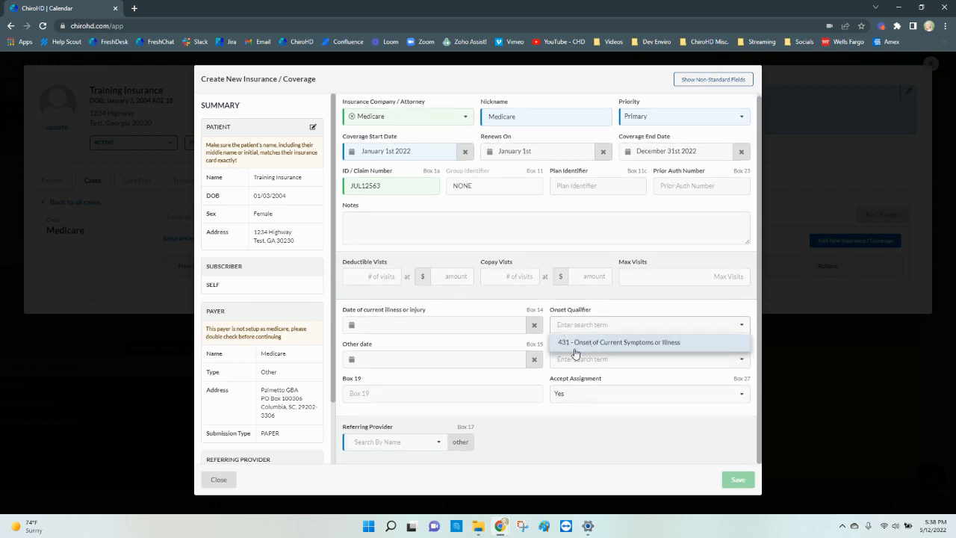
left_click(637, 345)
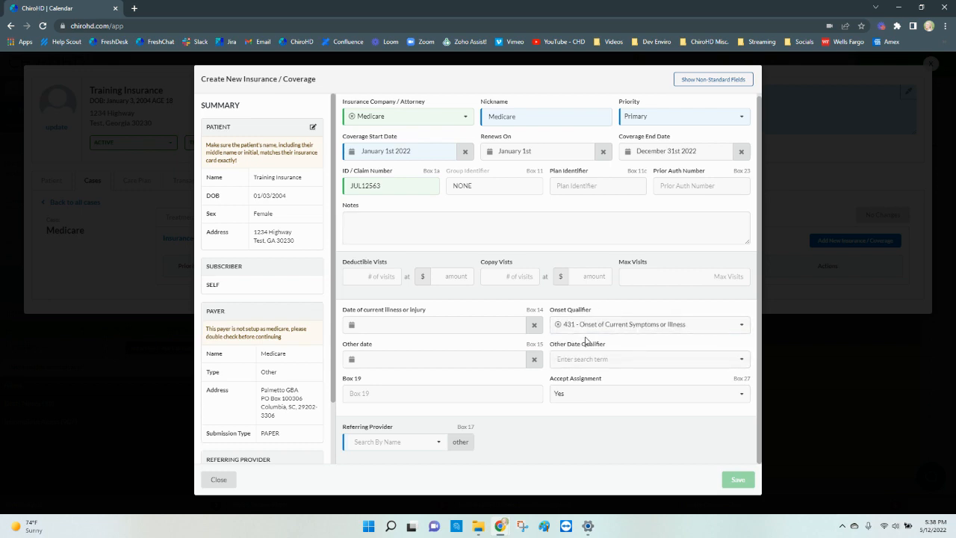
left_click(441, 325)
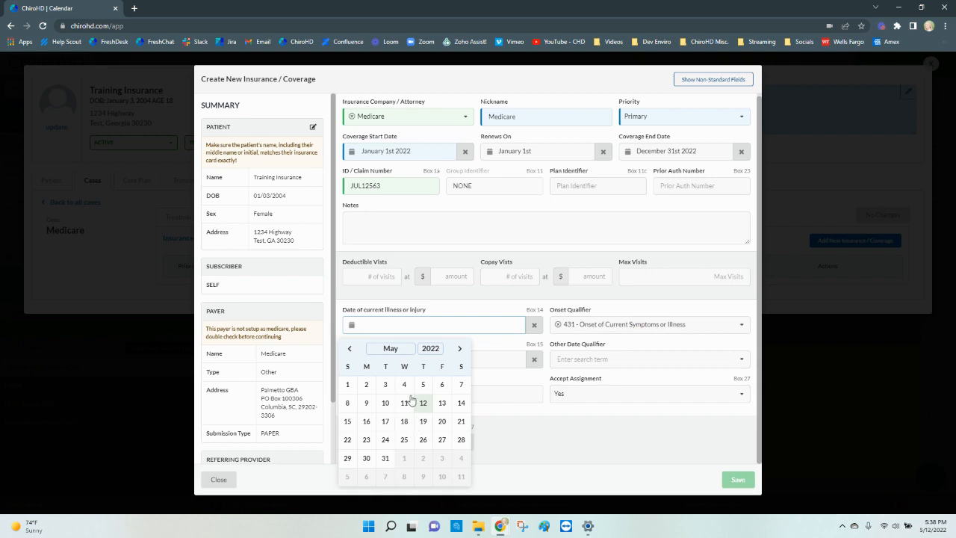
left_click(346, 388)
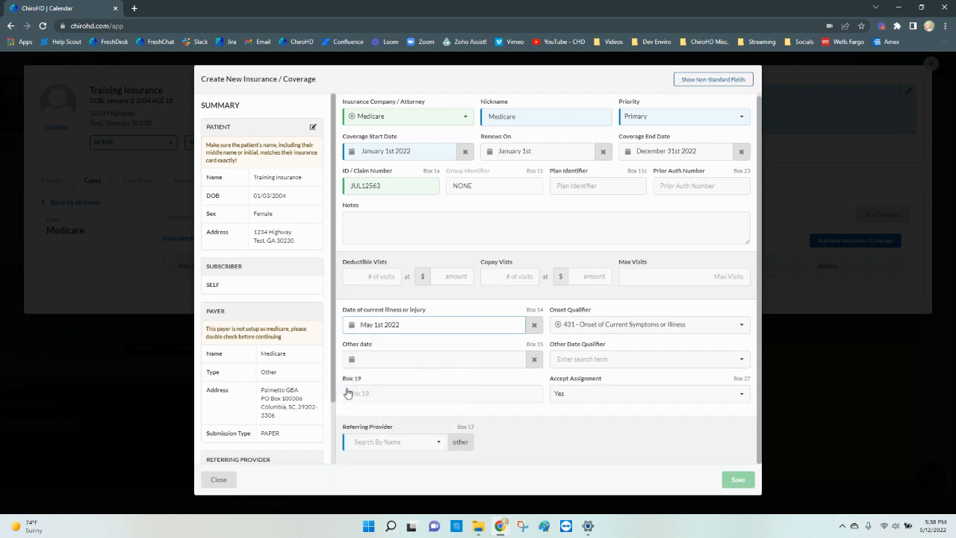
- Set Other Date Qualifier to 454 - Initial Treatment Date with other date May 9, 2022
left_click(632, 358)
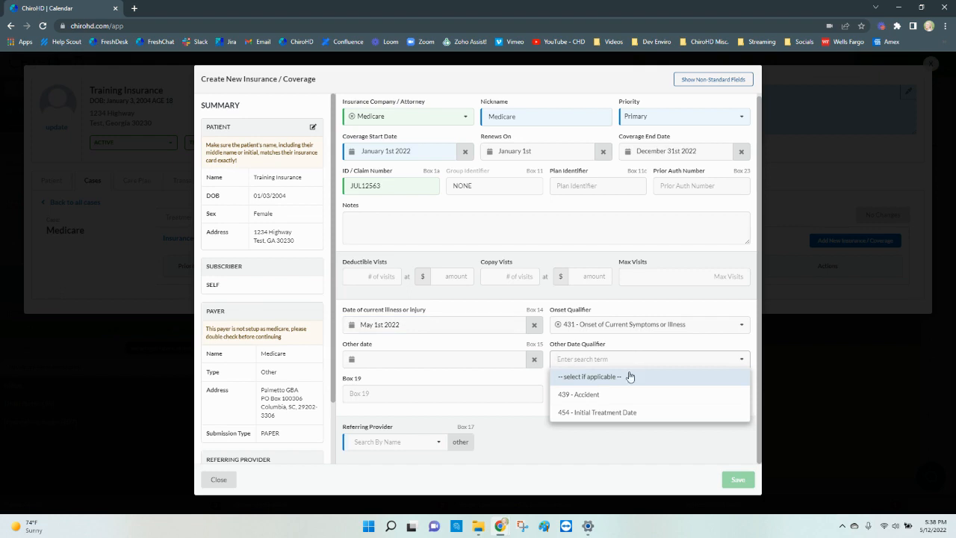
left_click(573, 416)
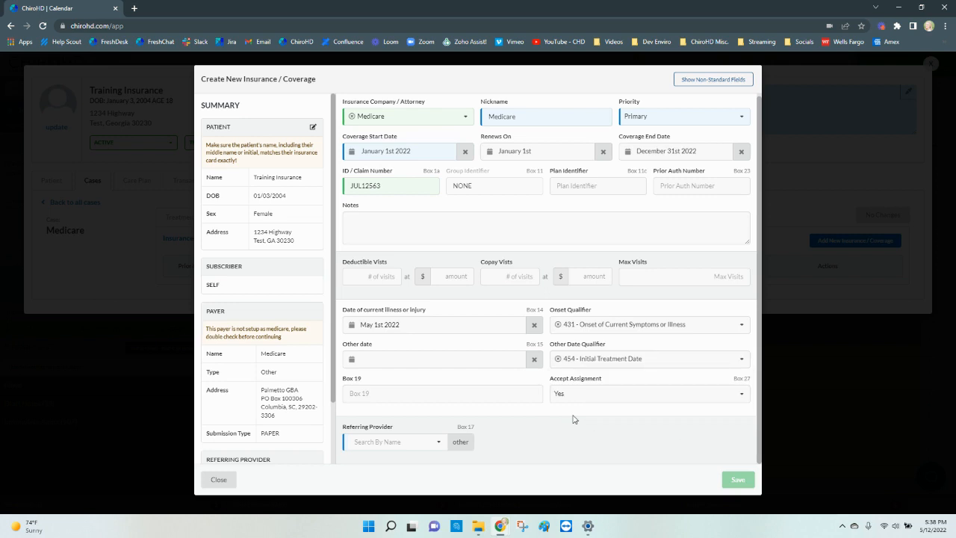
left_click(471, 359)
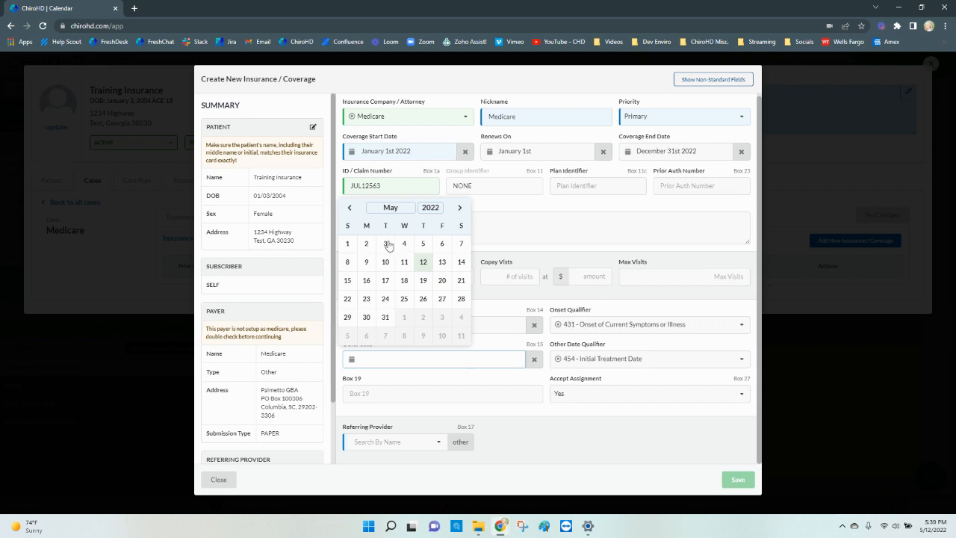
left_click(366, 262)
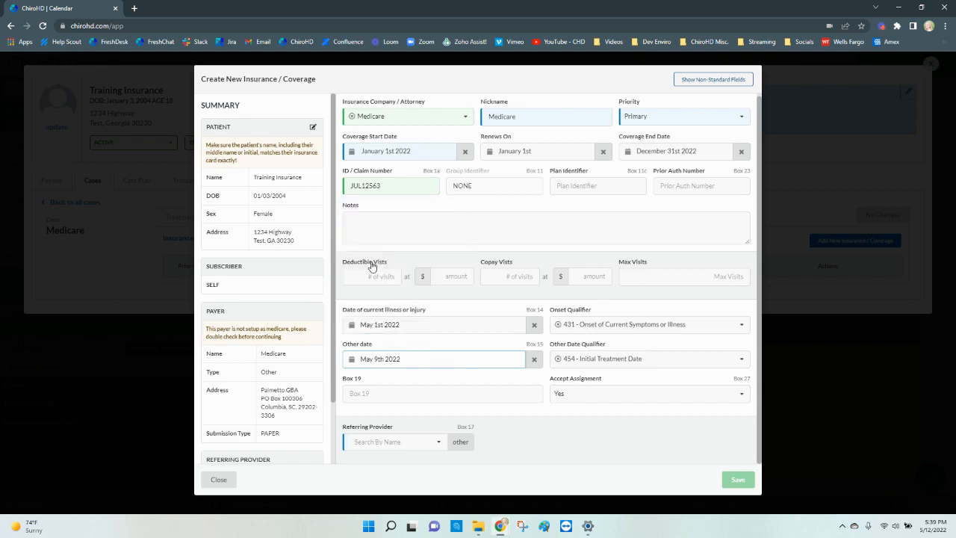
left_click(572, 431)
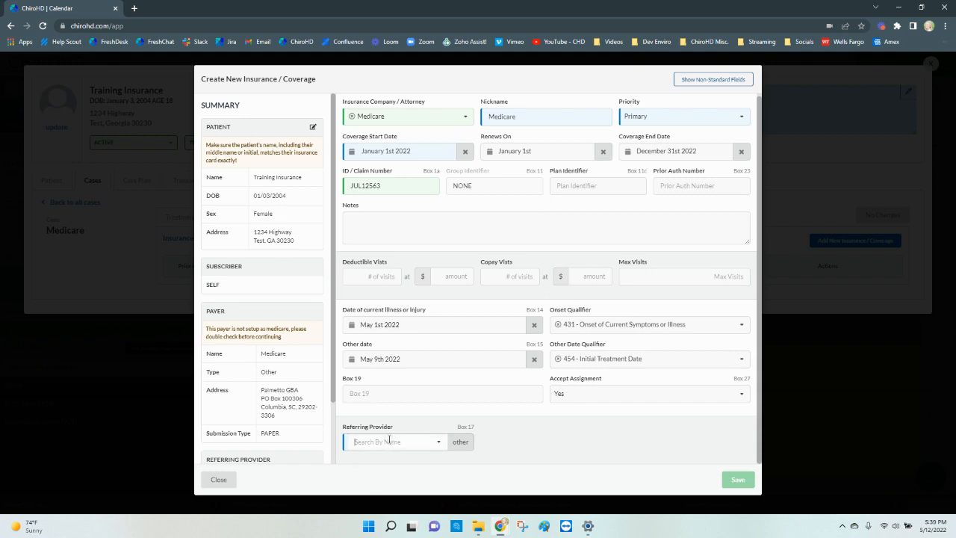
- Assign the first listed referring provider (Box 17) and save the Medicare coverage
left_click(389, 440)
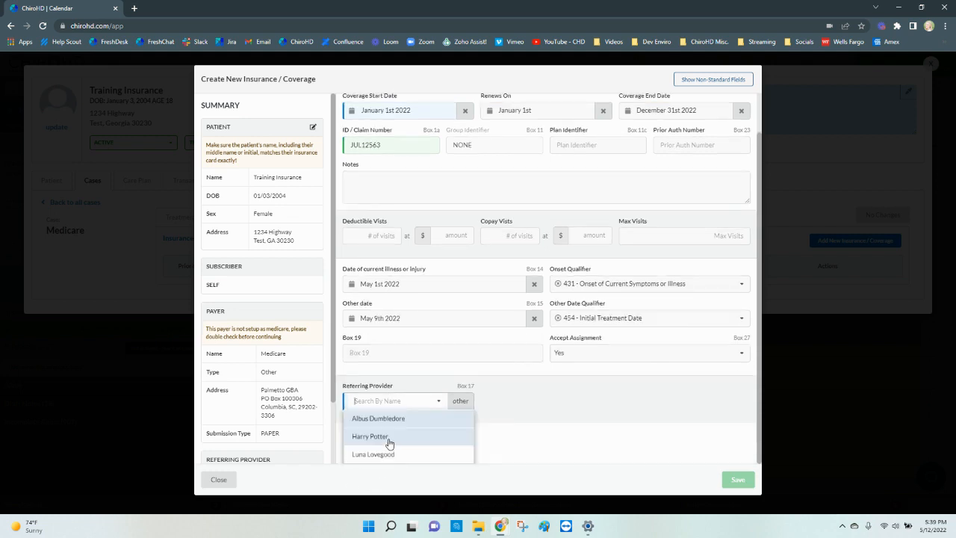
left_click(424, 419)
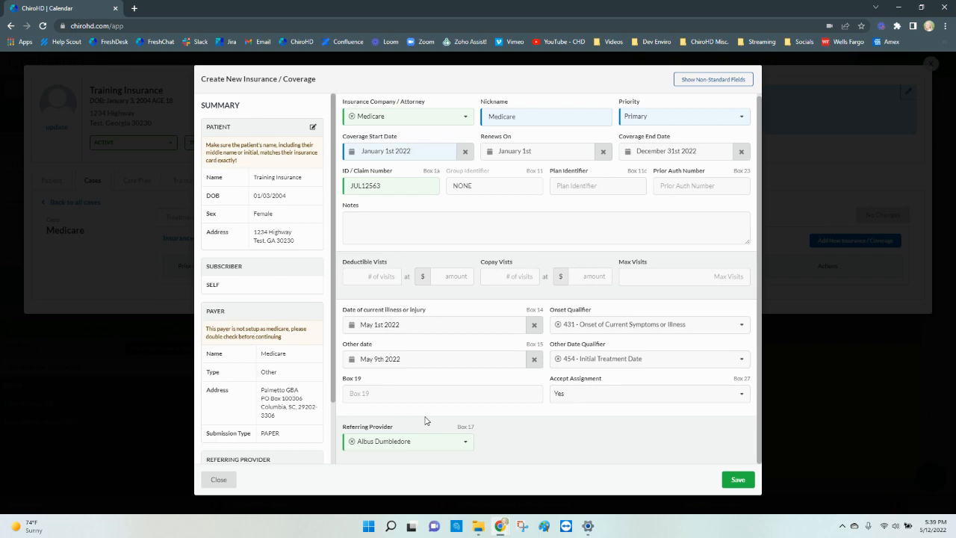
left_click(752, 478)
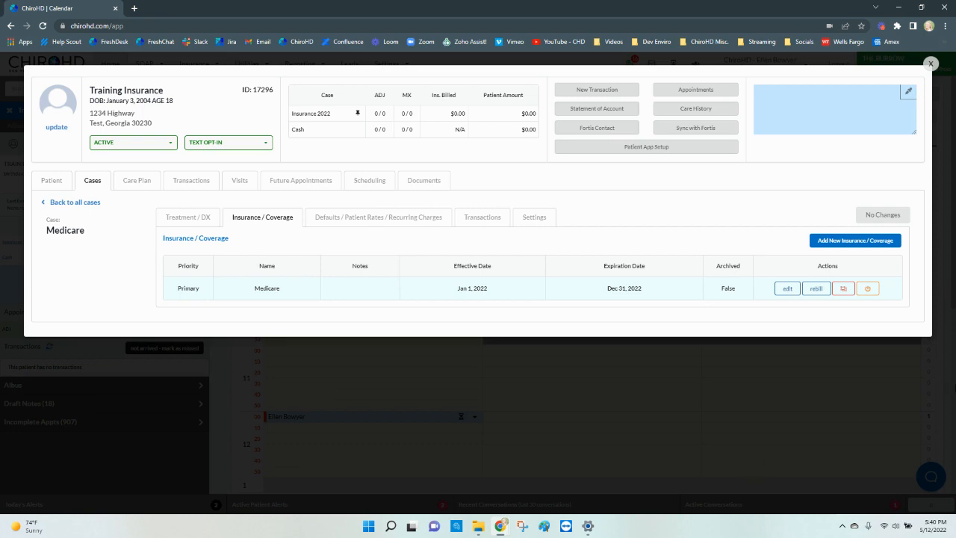
- Add an Aetna coverage with Secondary priority and enter the member's ID / claim number
left_click(858, 247)
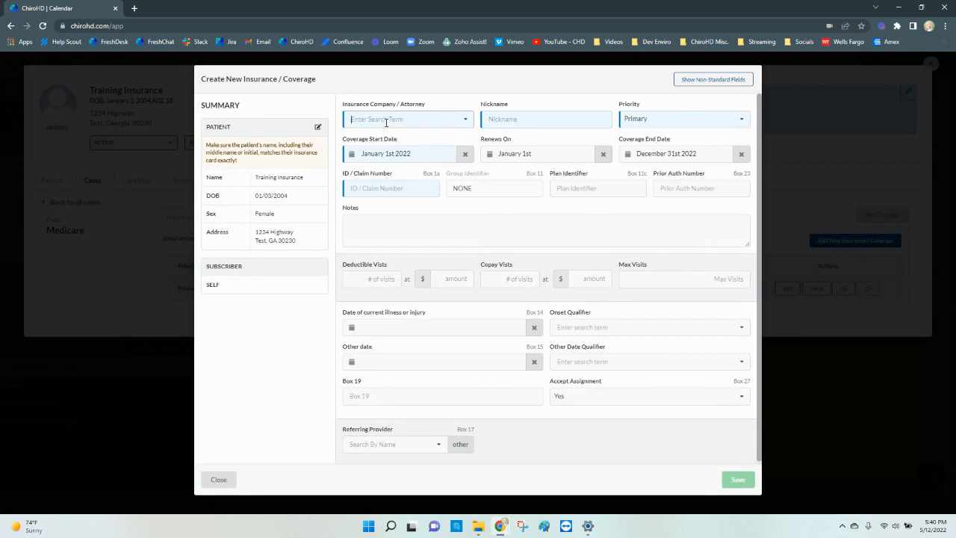
type("ae")
type("e")
type("tn")
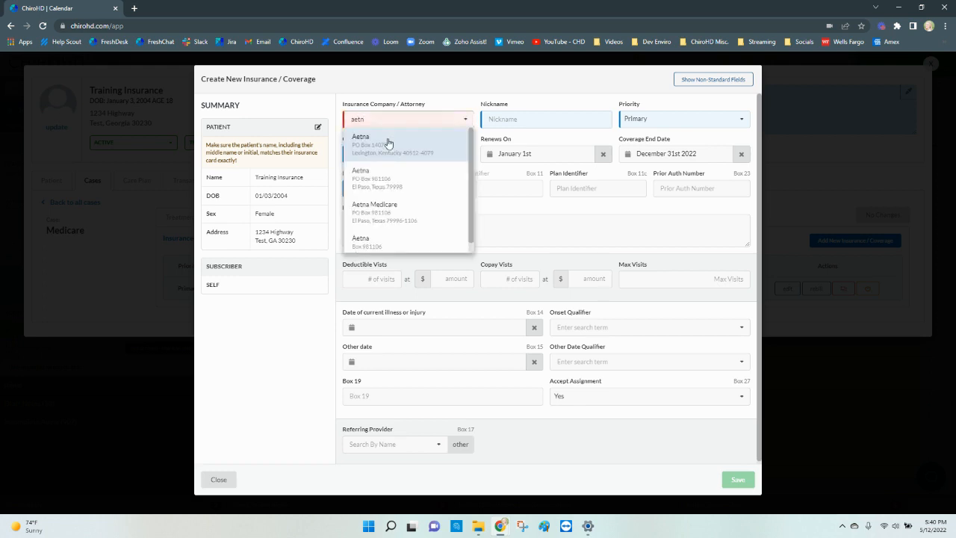
left_click(389, 142)
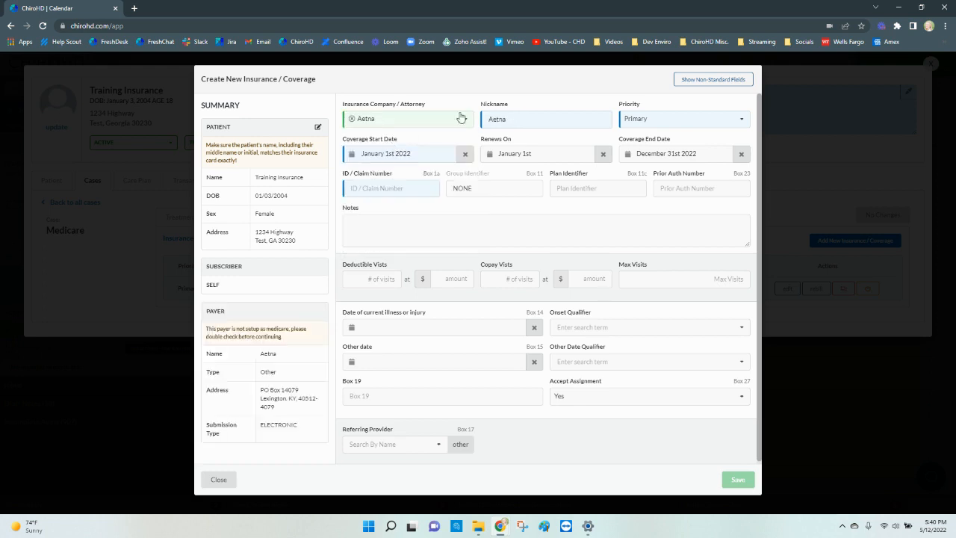
left_click(656, 118)
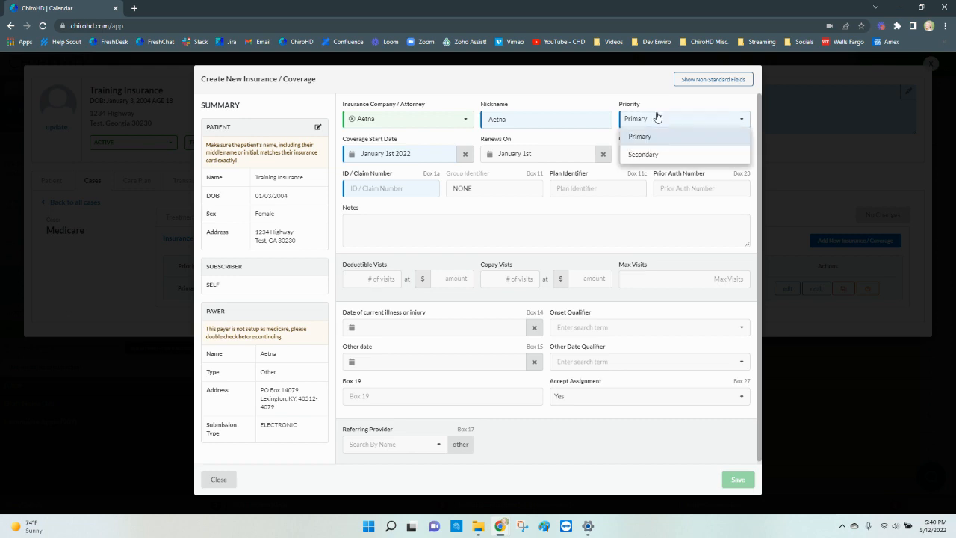
left_click(653, 156)
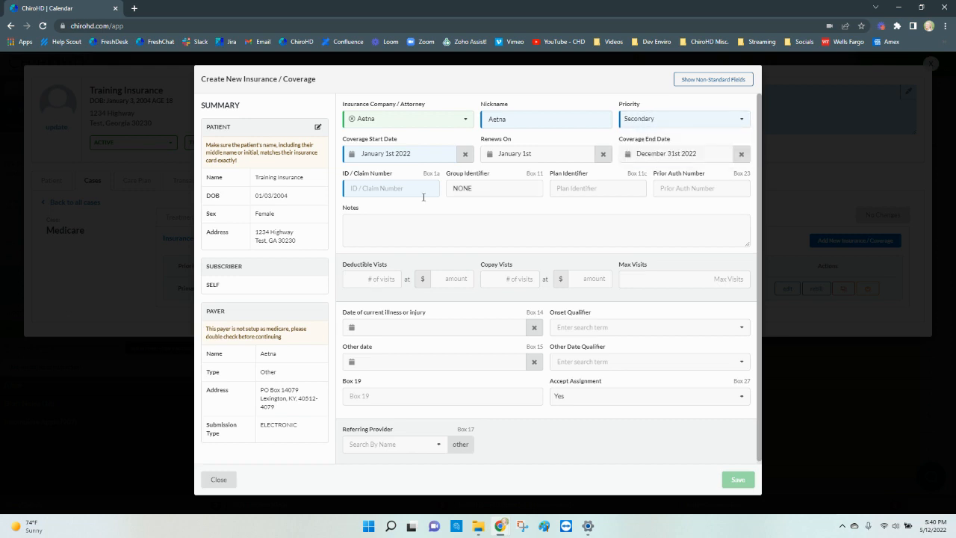
left_click(398, 189)
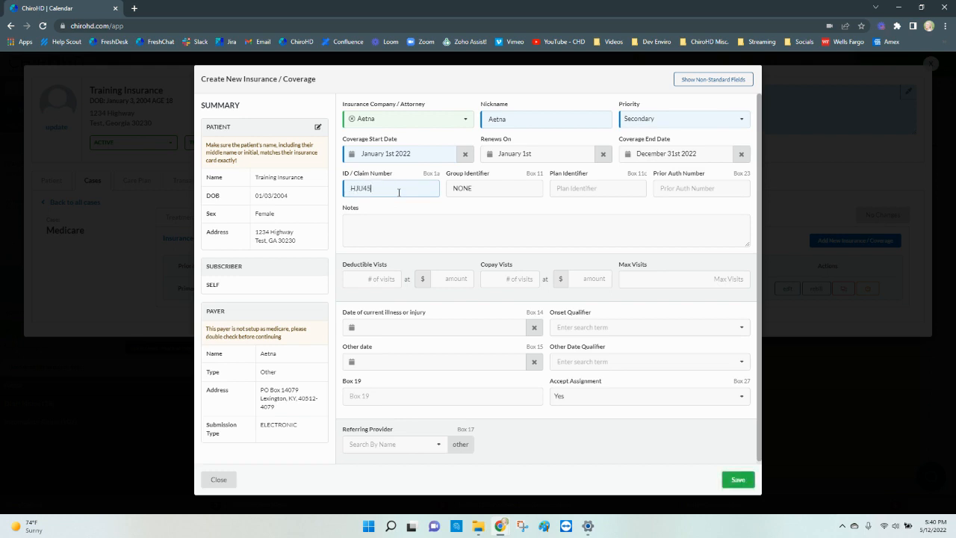
left_click(486, 192)
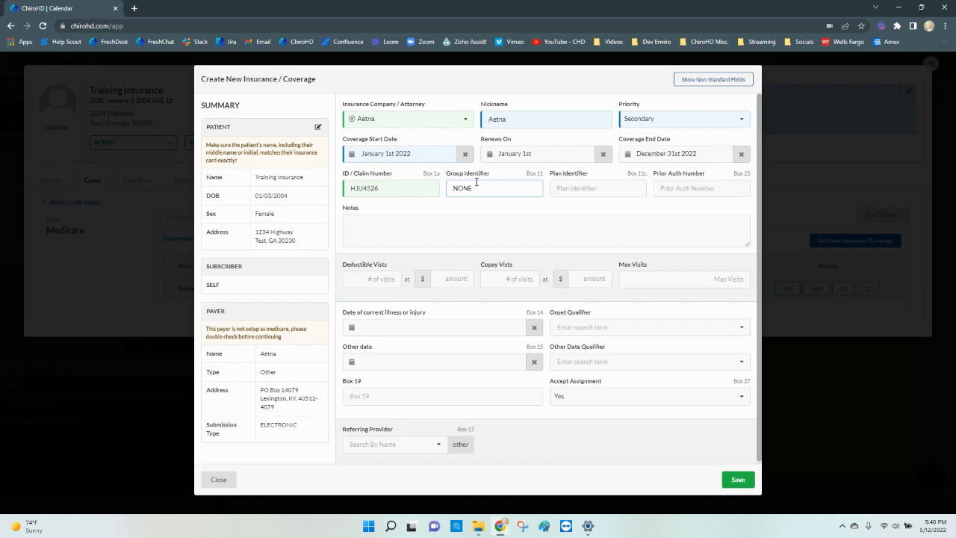
- Replace NONE with the group identifier and set illness date May 1, 2022 with onset 431
key("BackSpace")
key("BackSpace")
key("BackSpace")
key("BackSpace")
left_click(471, 327)
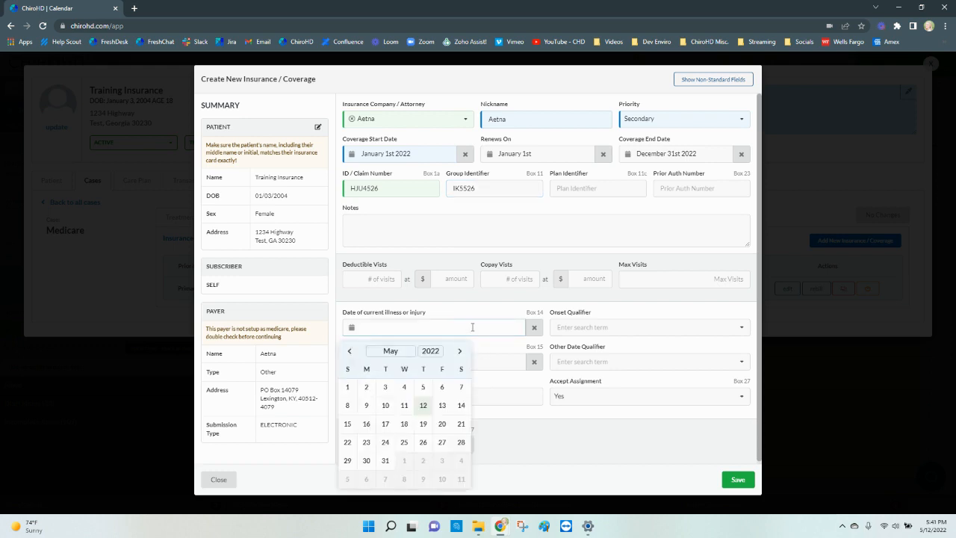
left_click(352, 391)
left_click(608, 334)
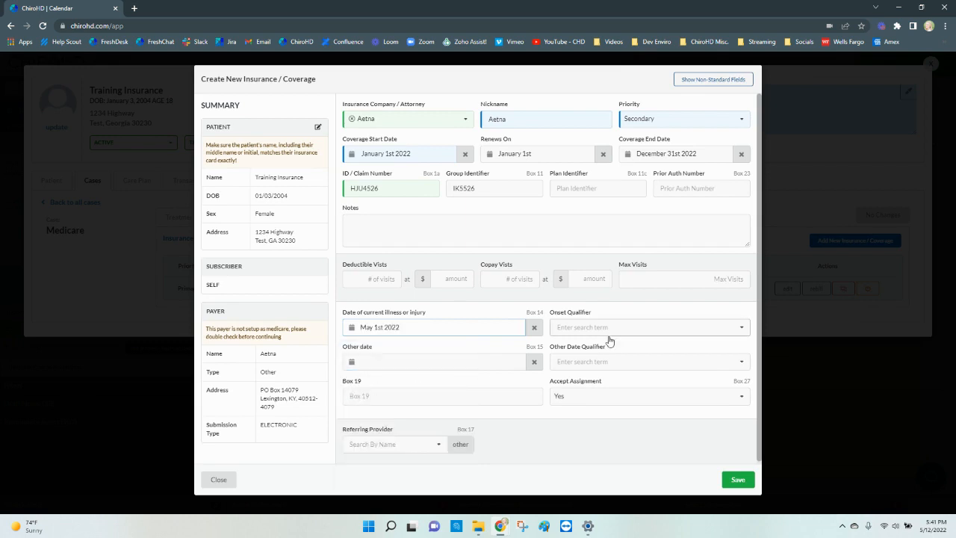
left_click(606, 349)
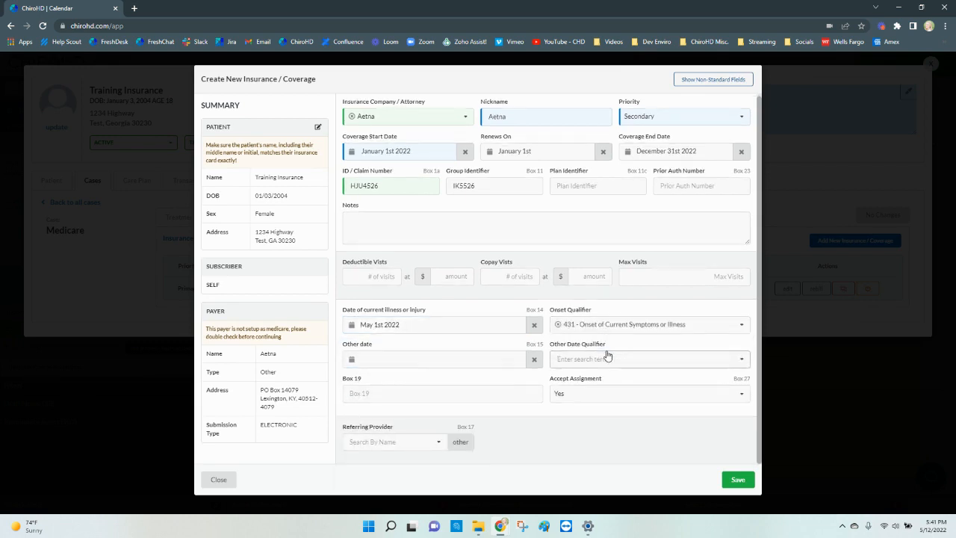
- Set other date May 9, 2022 with qualifier 454, then save the Aetna coverage
left_click(424, 360)
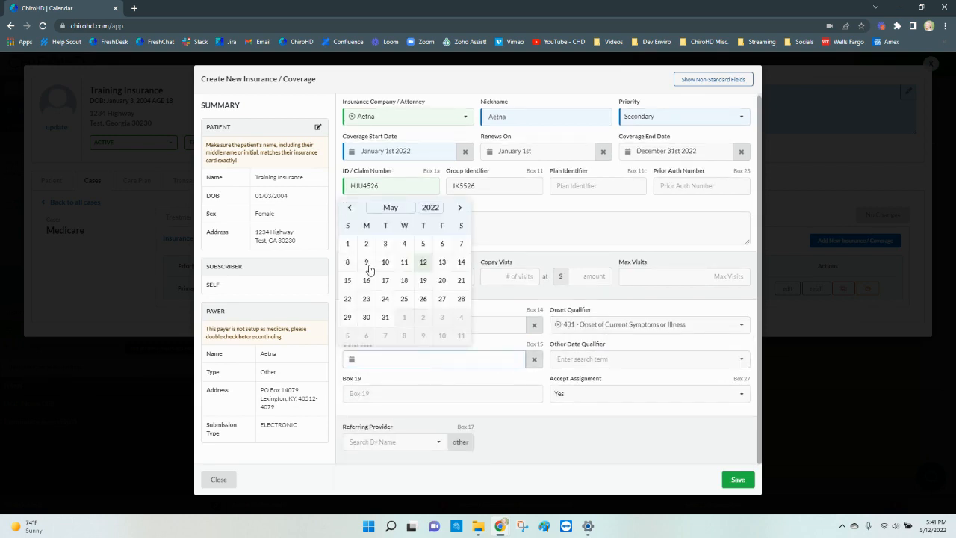
left_click(367, 263)
left_click(619, 358)
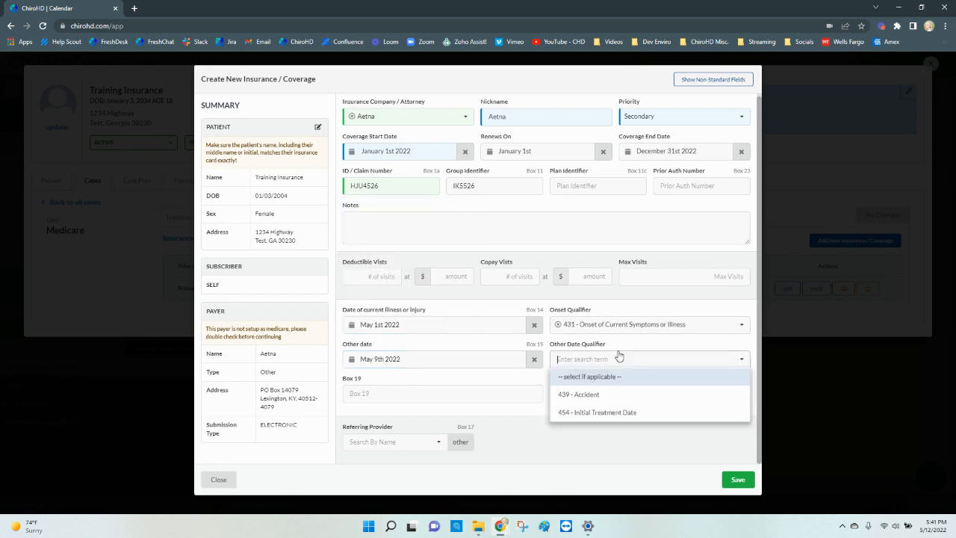
left_click(616, 411)
left_click(737, 481)
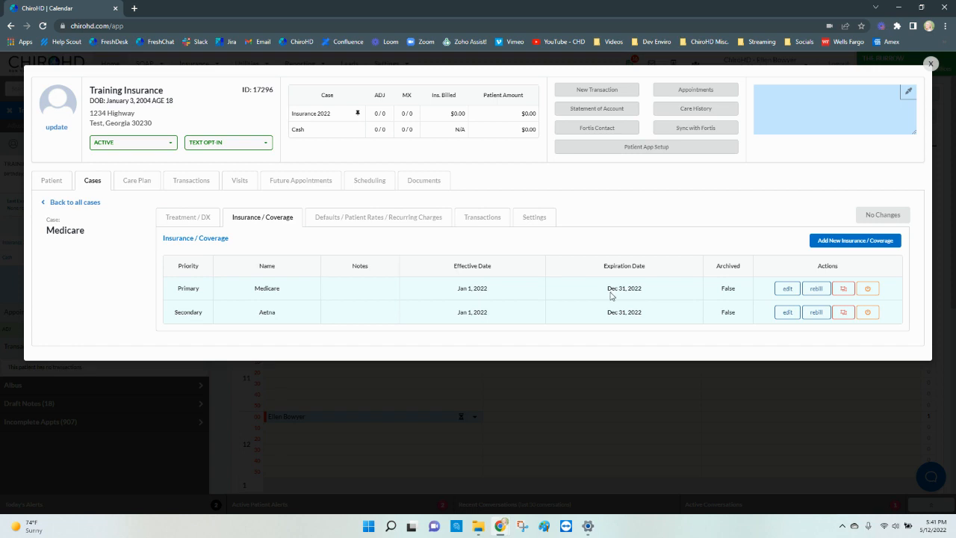
- Add Adj - Medicare (98941 AT) at 75.00 as a default charge and save the case
left_click(414, 218)
left_click(225, 251)
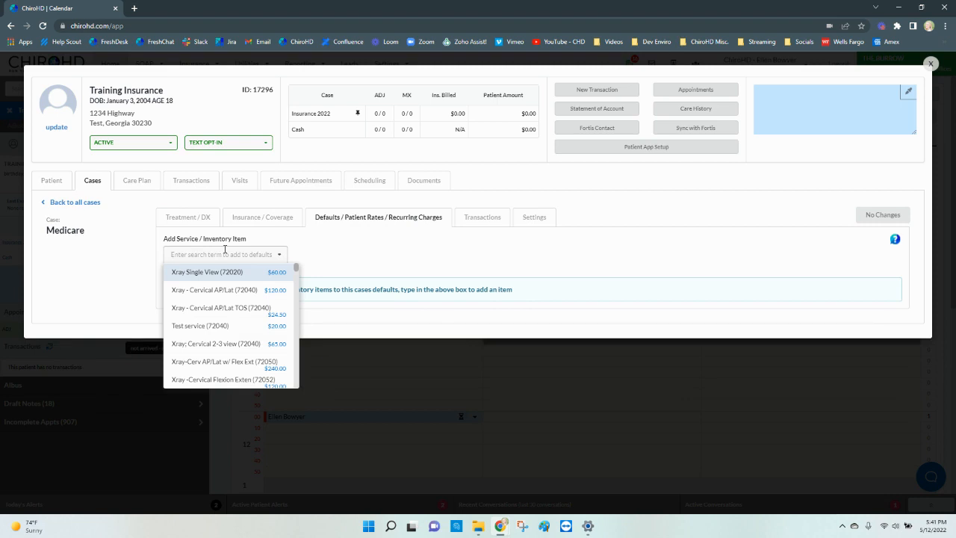
type("medi")
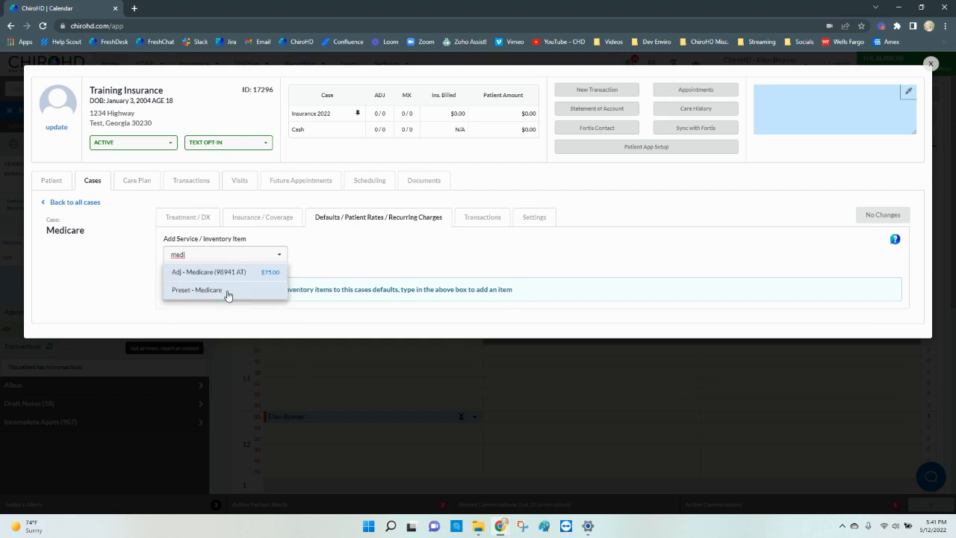
left_click(221, 273)
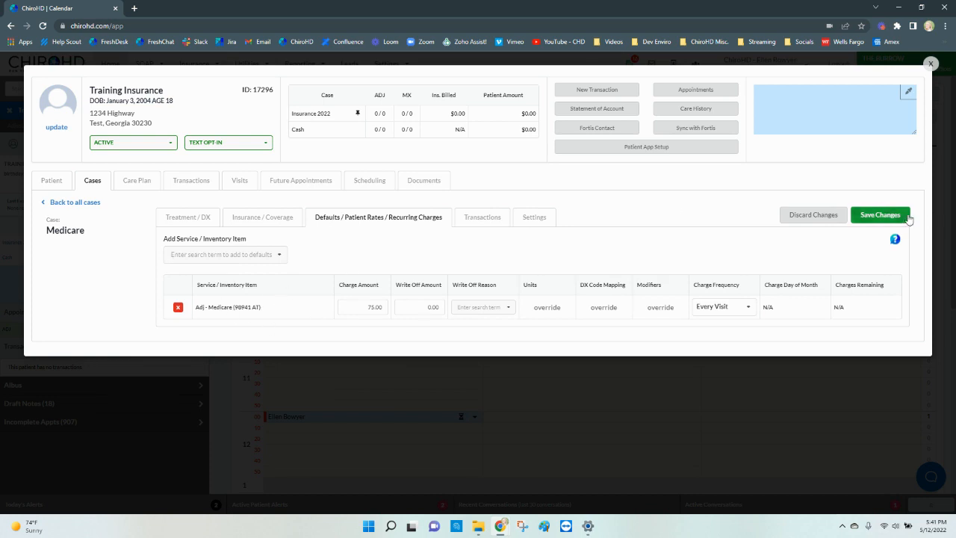
left_click(880, 215)
left_click(534, 217)
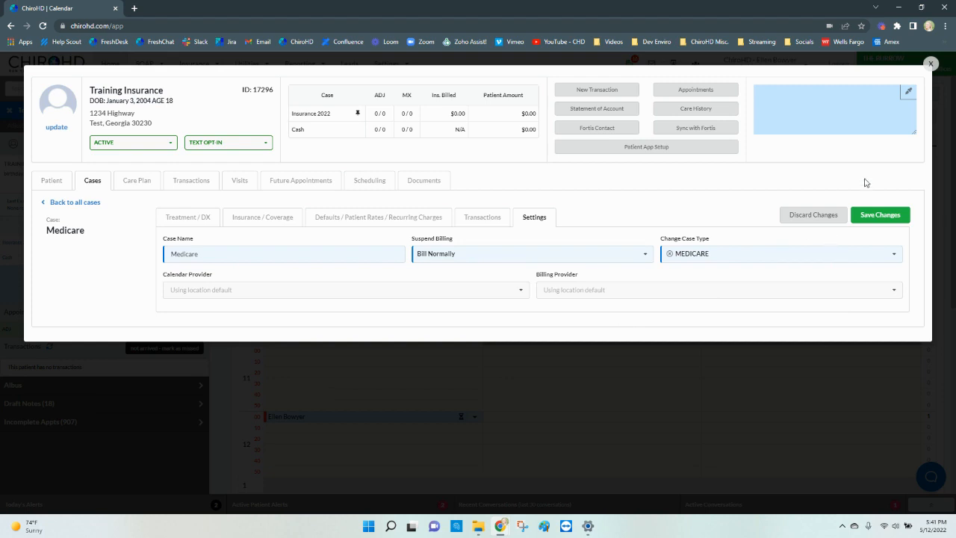
left_click(879, 215)
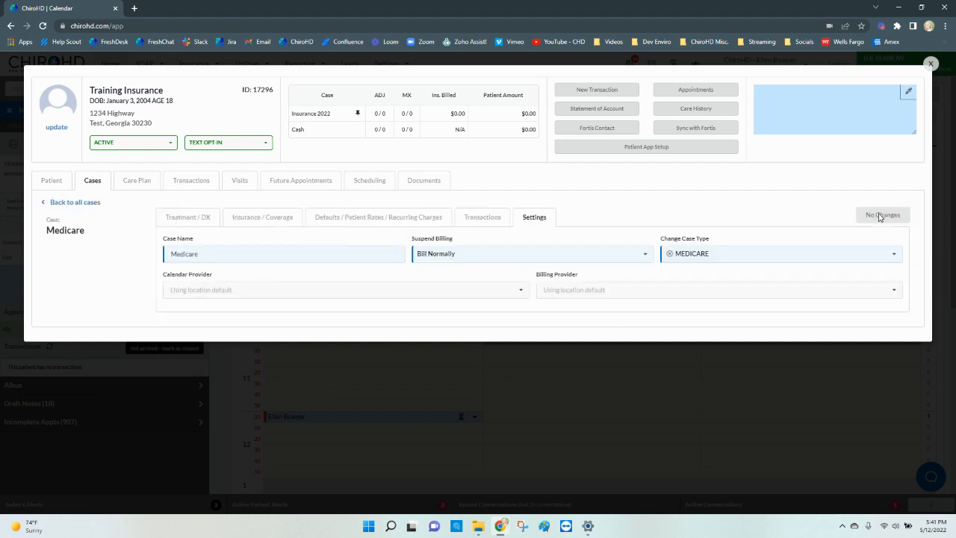